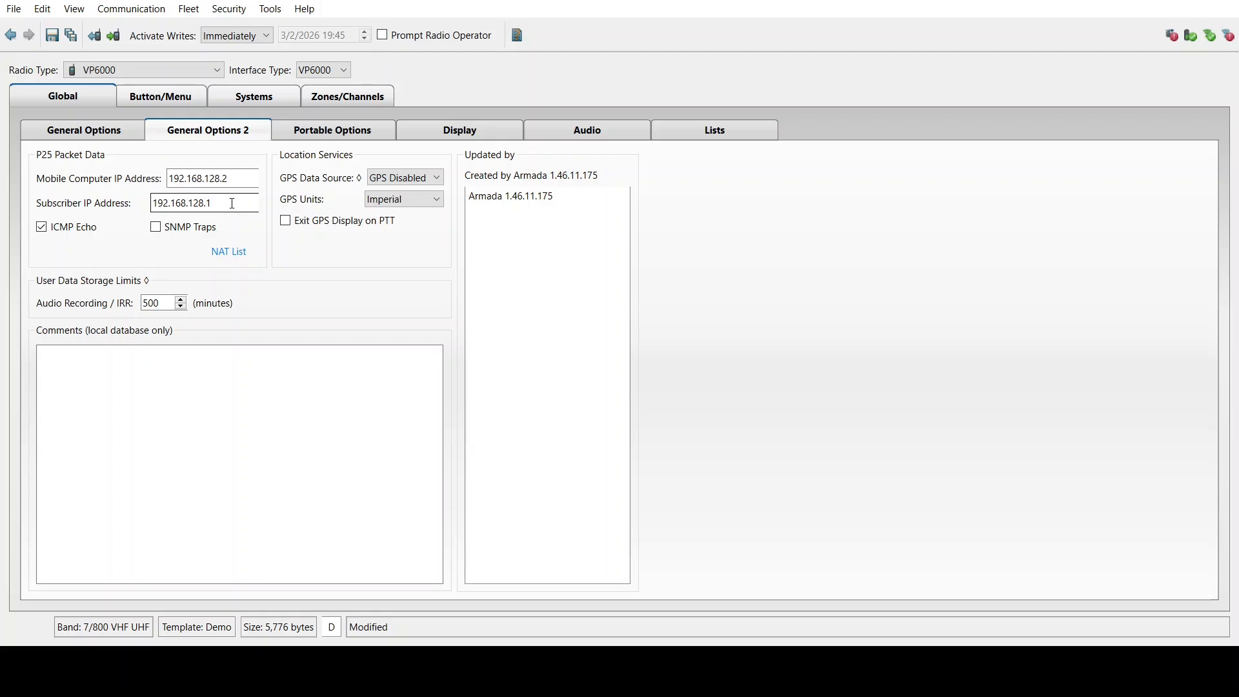
Set the P25 packet data Mobile Computer IP Address to 192.168.128.1 and the Subscriber IP Address to 192.168.128.2.
left_click(238, 180)
key("BackSpace")
type("1")
left_click(232, 201)
key("BackSpace")
type("2")
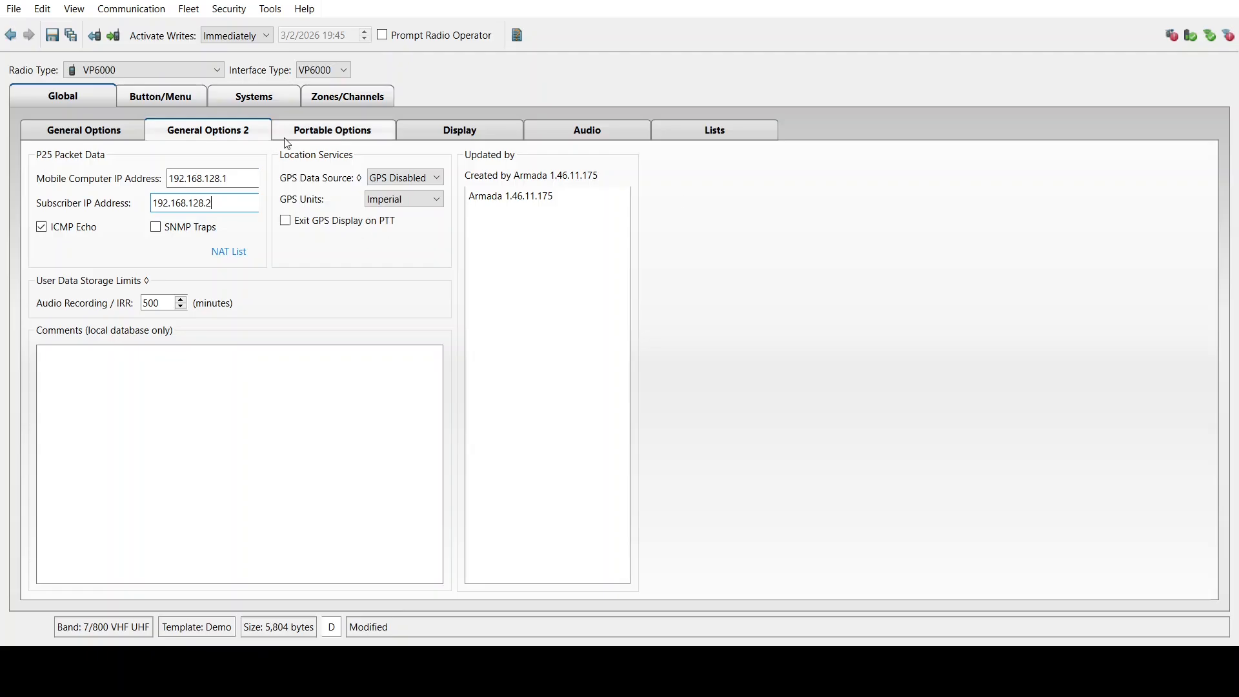
Try 192.168.128.3 as the Mobile Computer IP Address and 192.168.128.4 as the Subscriber IP Address.
left_click(237, 176)
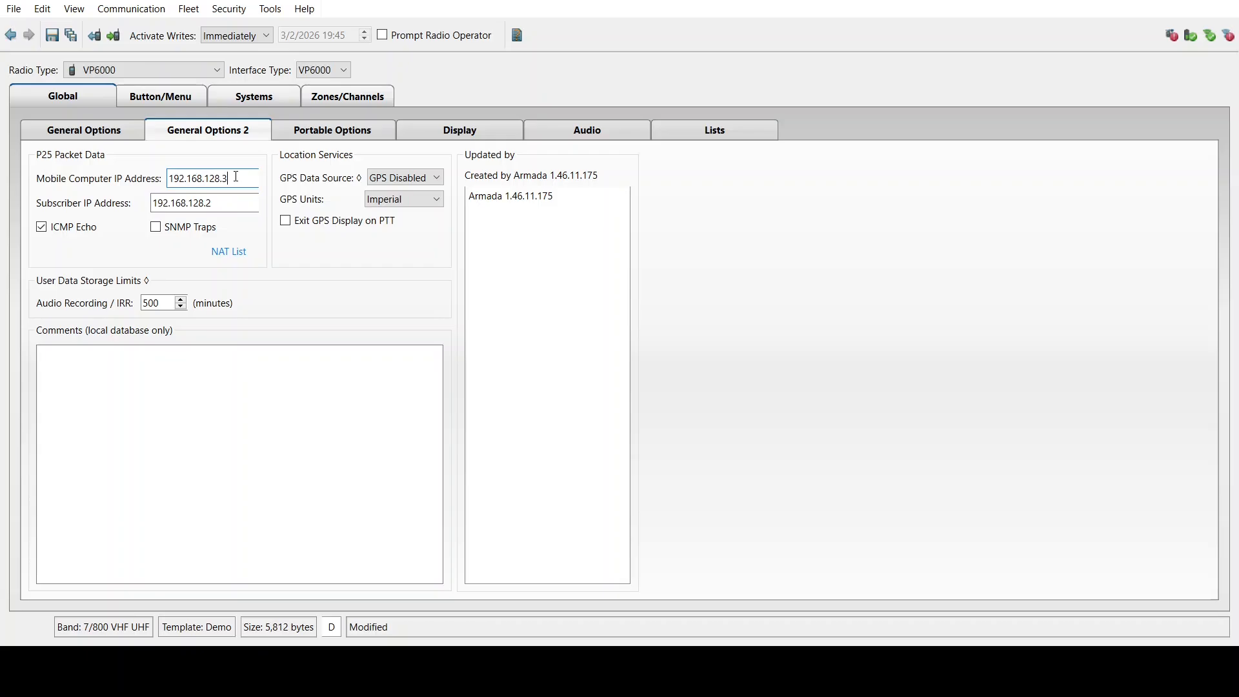
left_click(235, 203)
key("BackSpace")
type("4")
Return the Mobile Computer IP Address to 192.168.128.1 and the Subscriber IP Address to 192.168.128.2.
left_click(236, 182)
key("BackSpace")
type("1")
left_click(232, 202)
key("BackSpace")
type("2")
Open the radio's NAT list and add three new entries to the table.
left_click(366, 261)
left_click(234, 261)
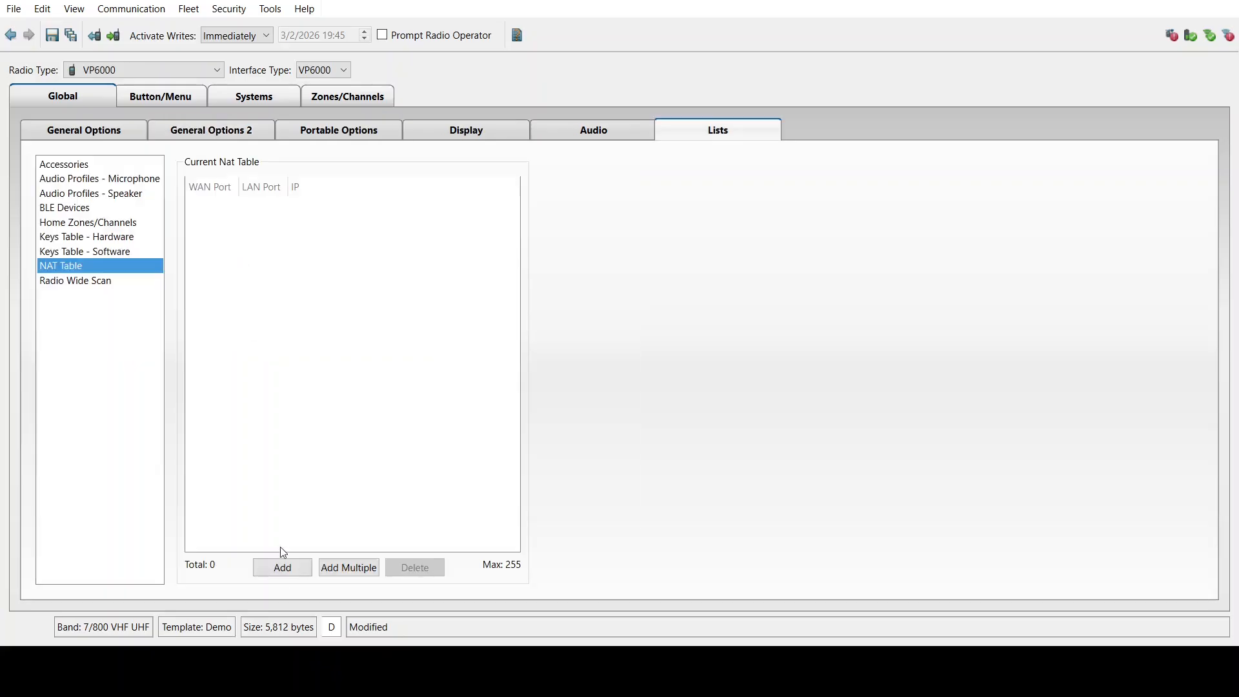
left_click(284, 567)
left_click(291, 566)
left_click(290, 566)
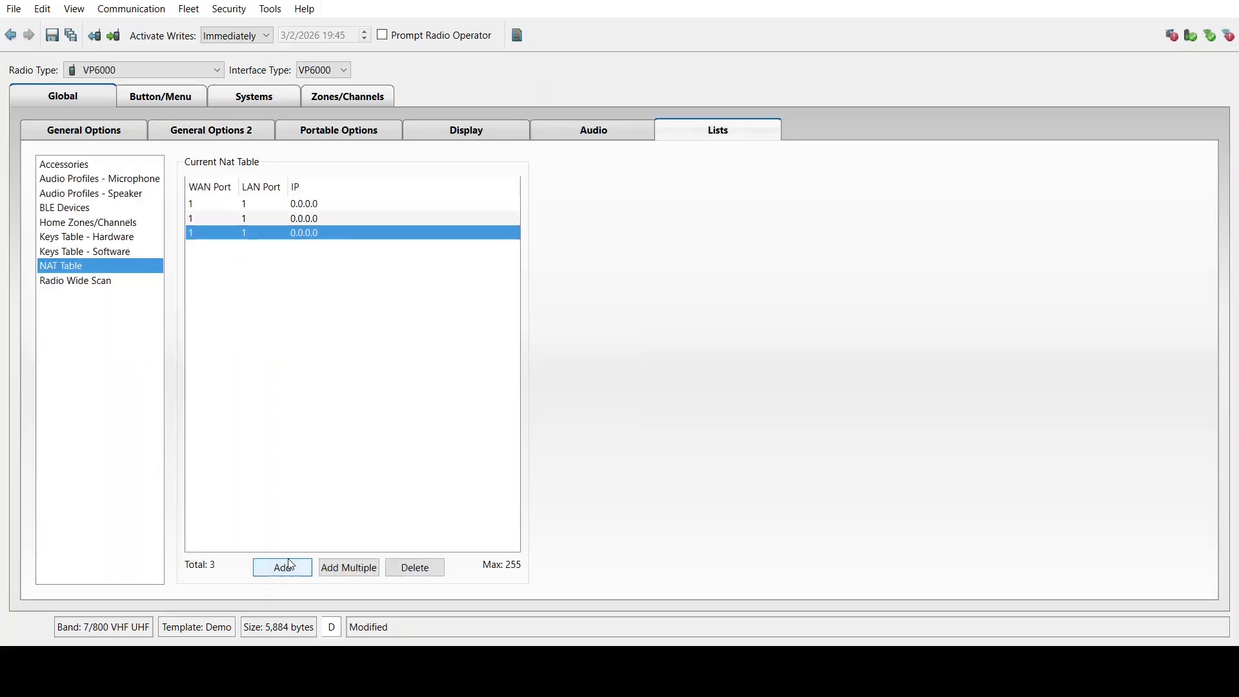
Fill in the first NAT entry with WAN port 7999, LAN port 7000 and IP 10.100.100.1.
double_click(209, 201)
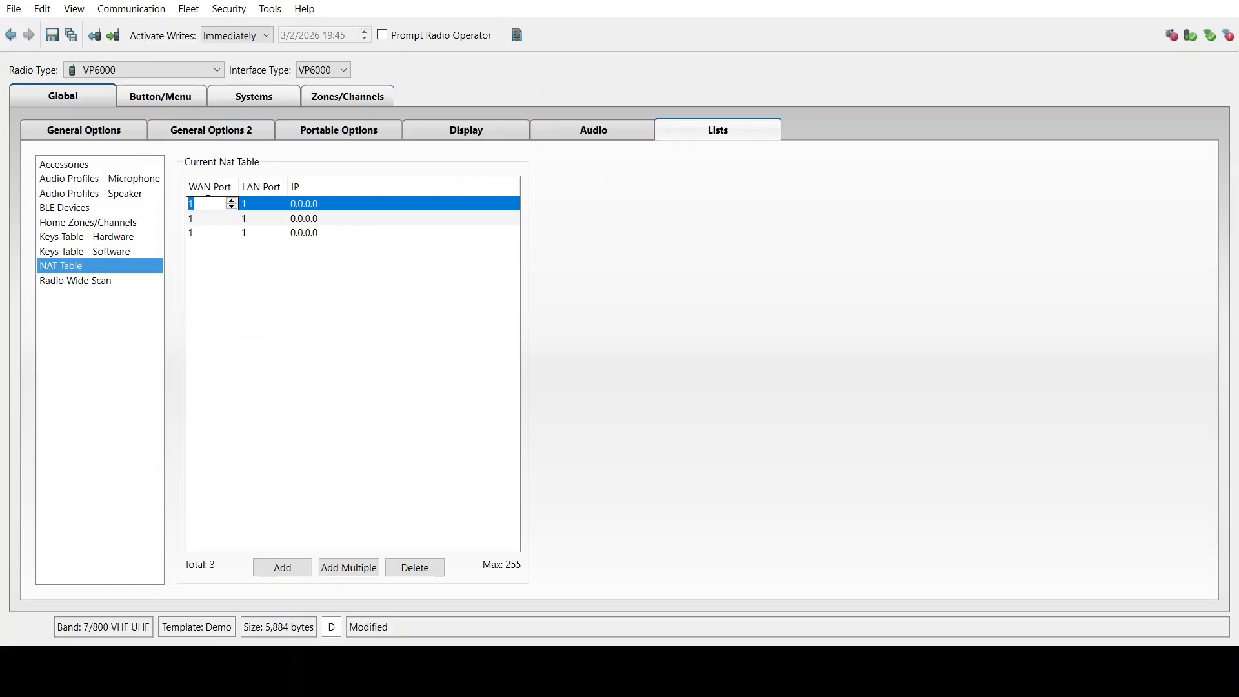
type("7999")
double_click(264, 208)
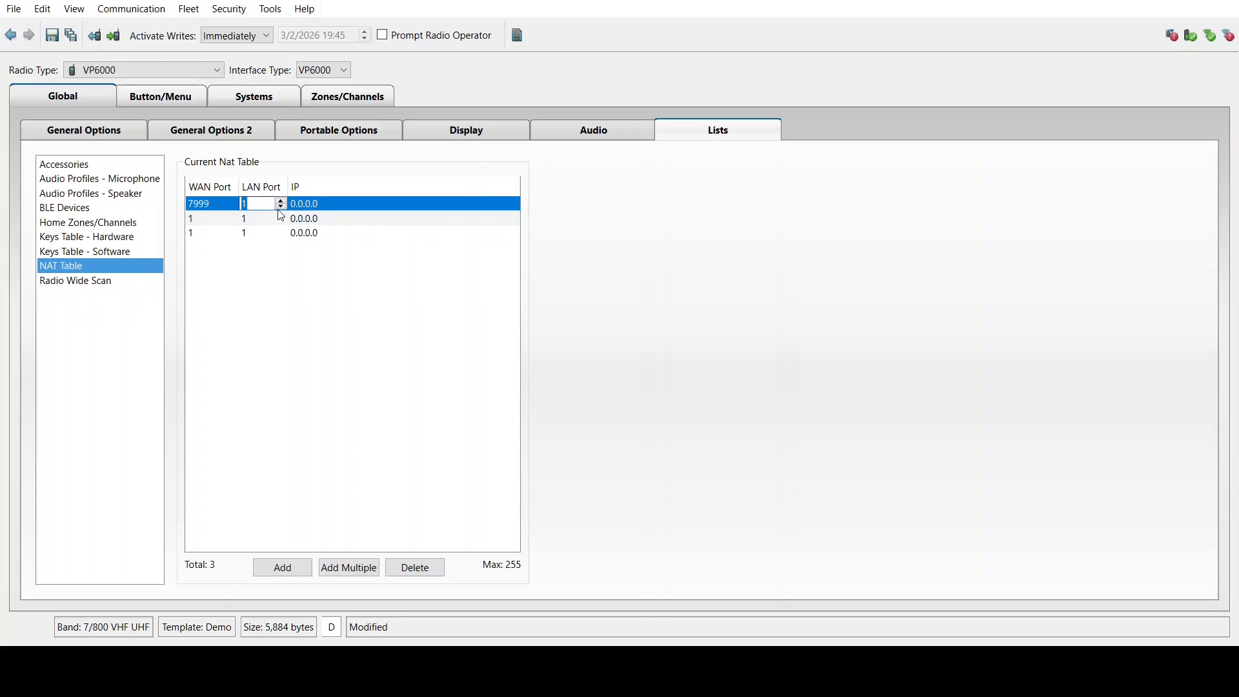
type("7000")
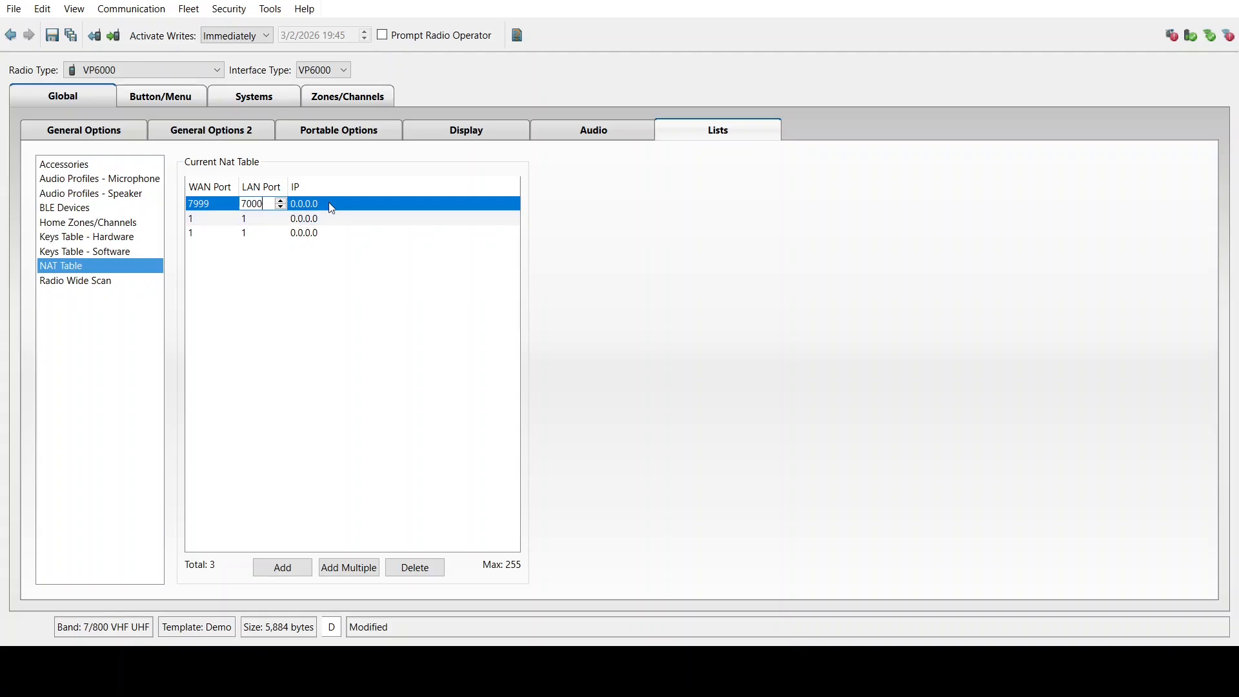
left_click(331, 205)
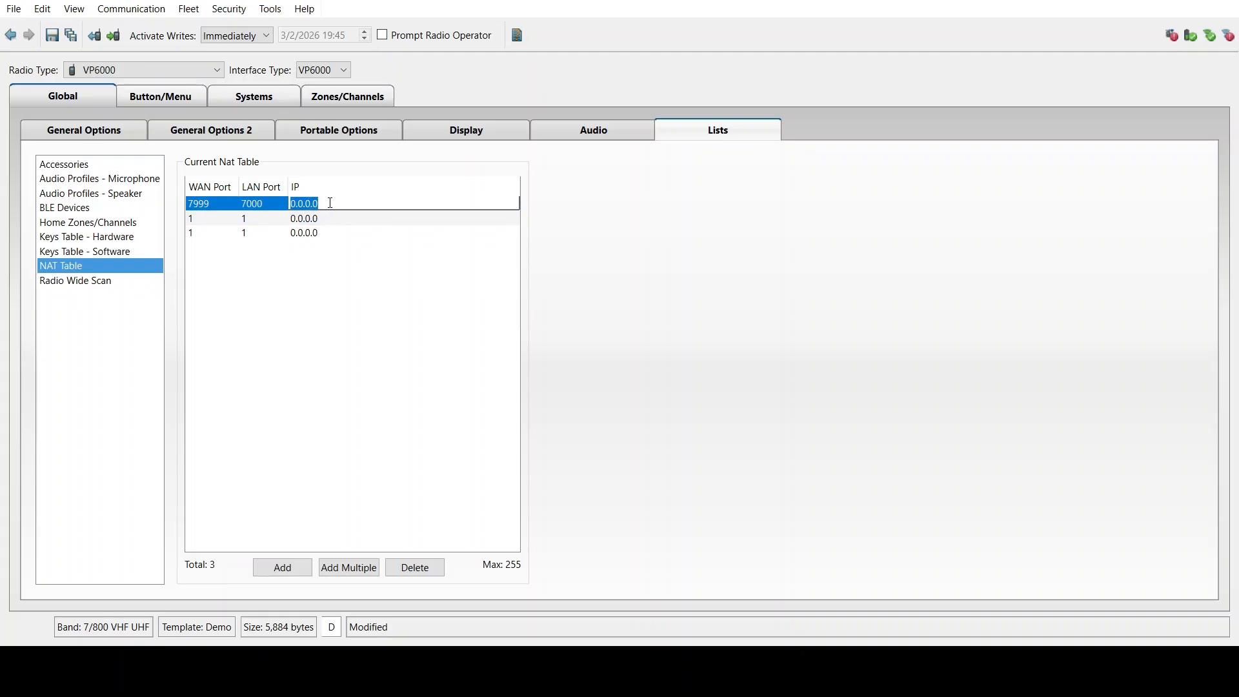
type("10.100.100")
type(".1")
left_click(373, 233)
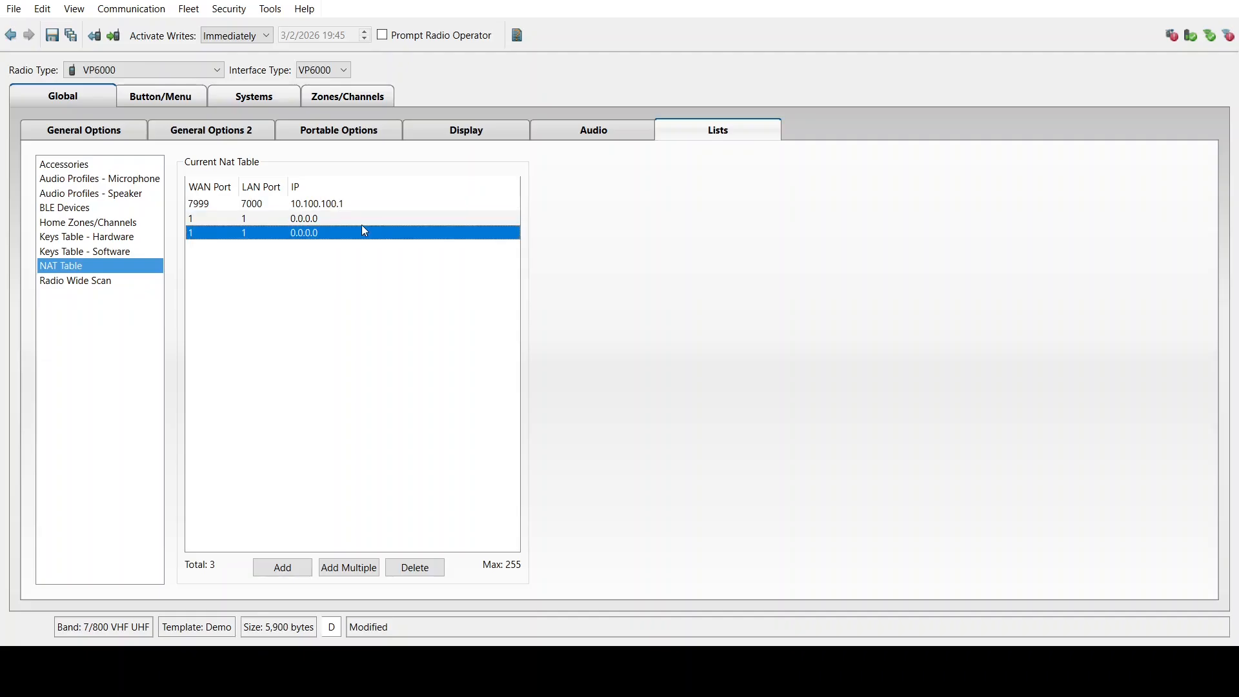
Change the first NAT entry's IP to 10.100.255.255.
left_click(358, 205)
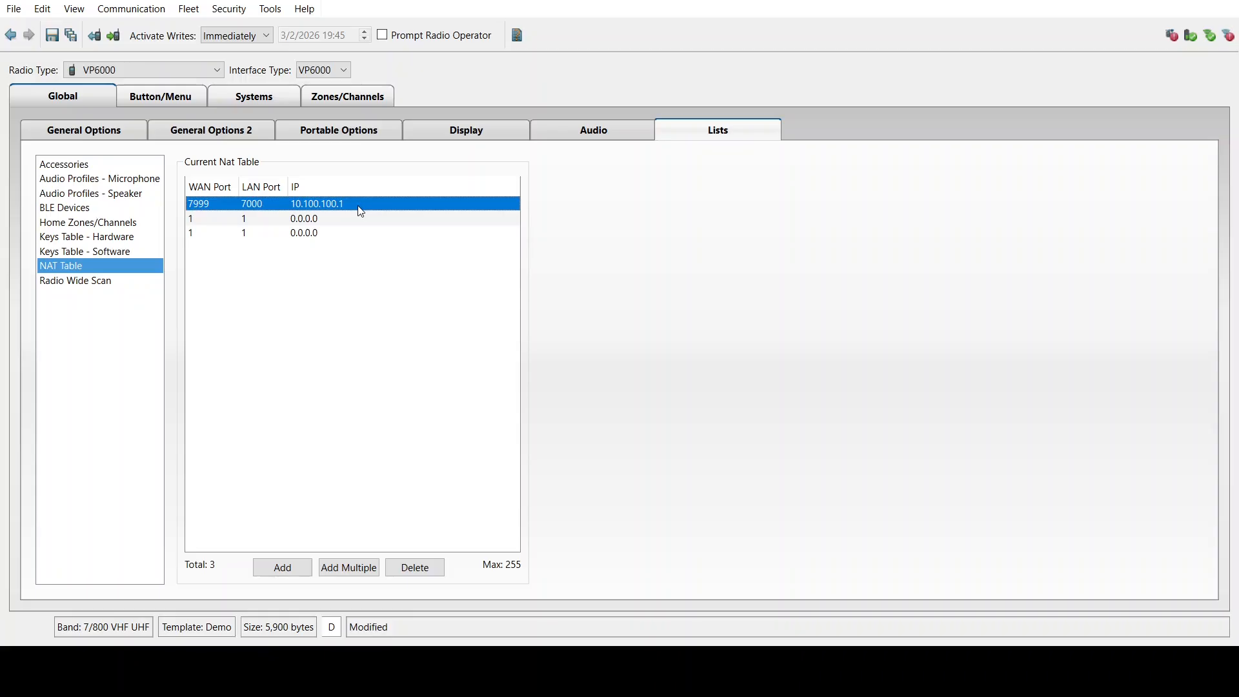
left_click(359, 205)
left_click(359, 205)
key("BackSpace")
key("BackSpace")
key("BackSpace")
key("BackSpace")
key("BackSpace")
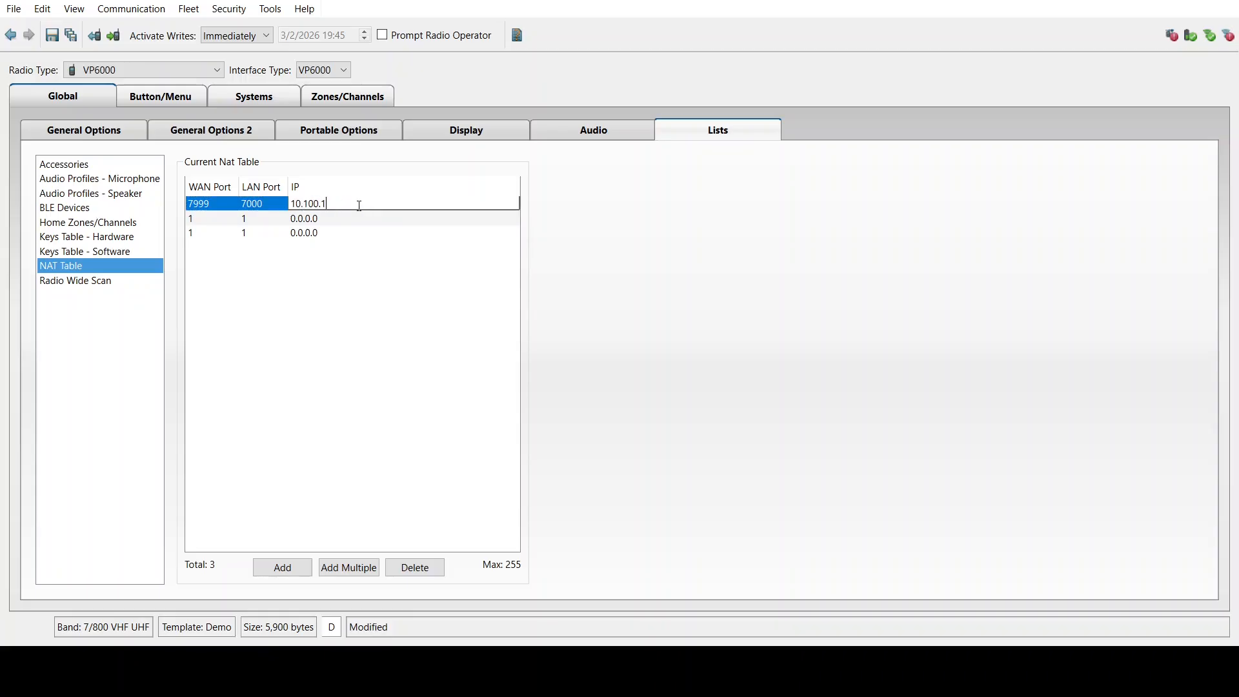
type("255.255")
left_click(404, 310)
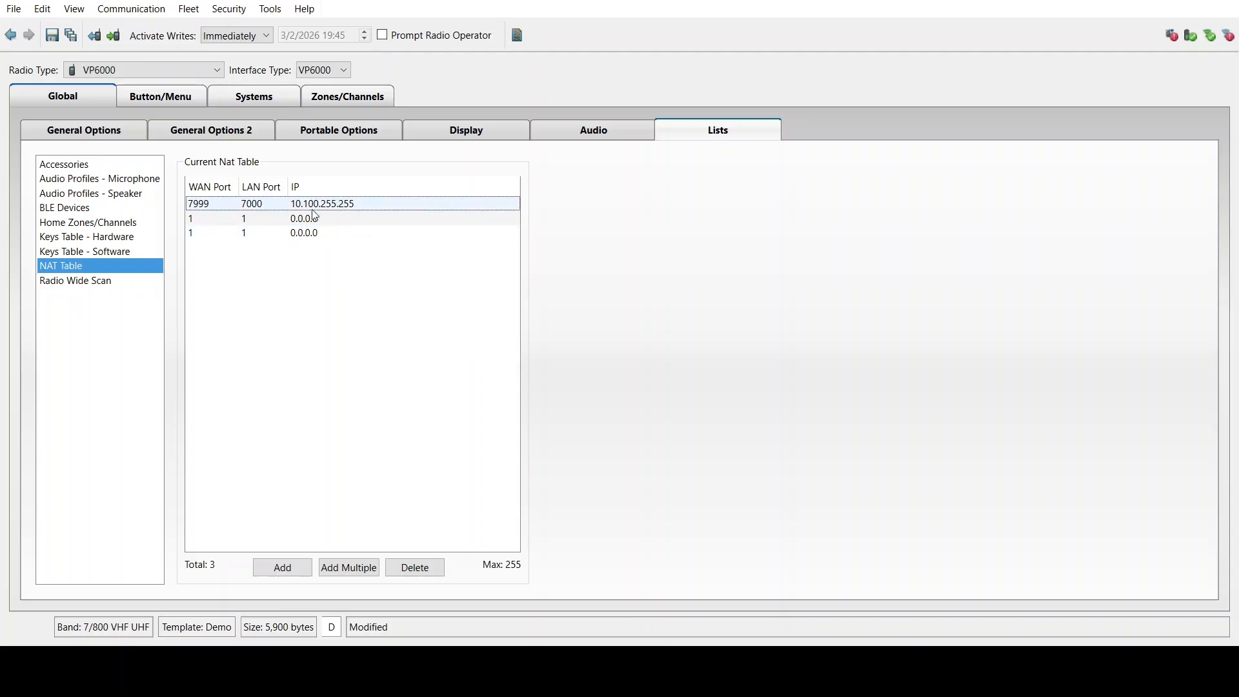
Fill in the second NAT entry with WAN port 7999, LAN port 7001 and IP 10.100.255.255.
double_click(204, 219)
type("7999")
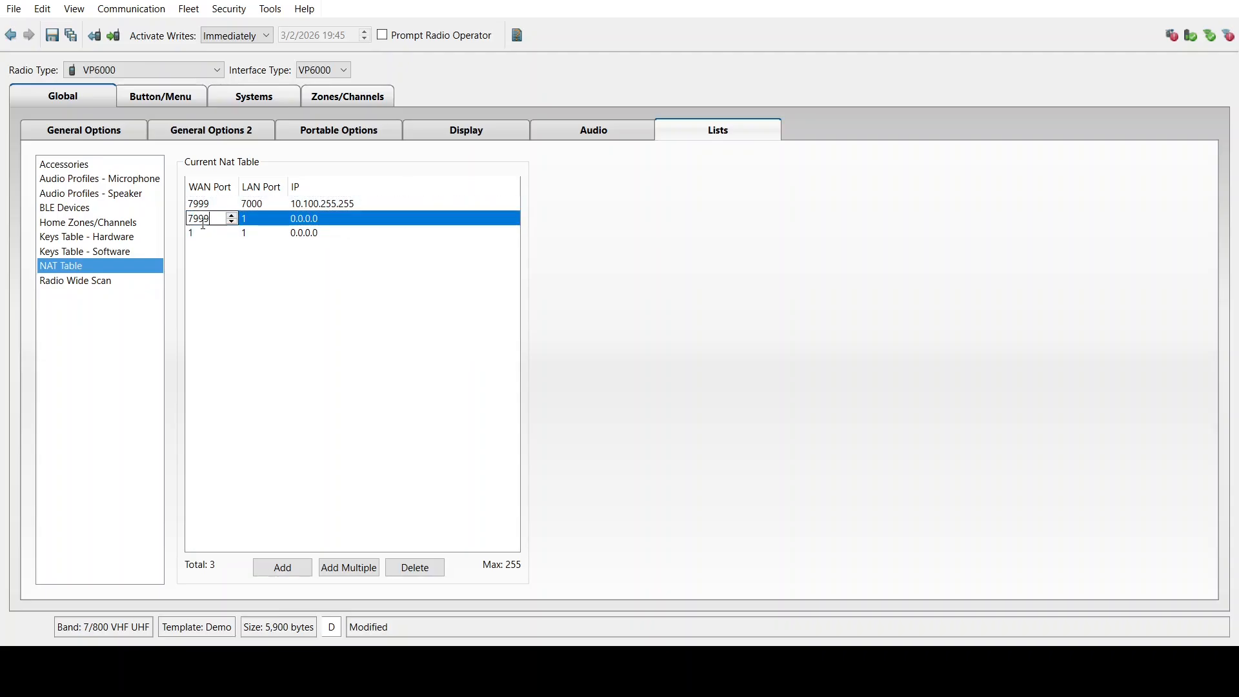
left_click(258, 225)
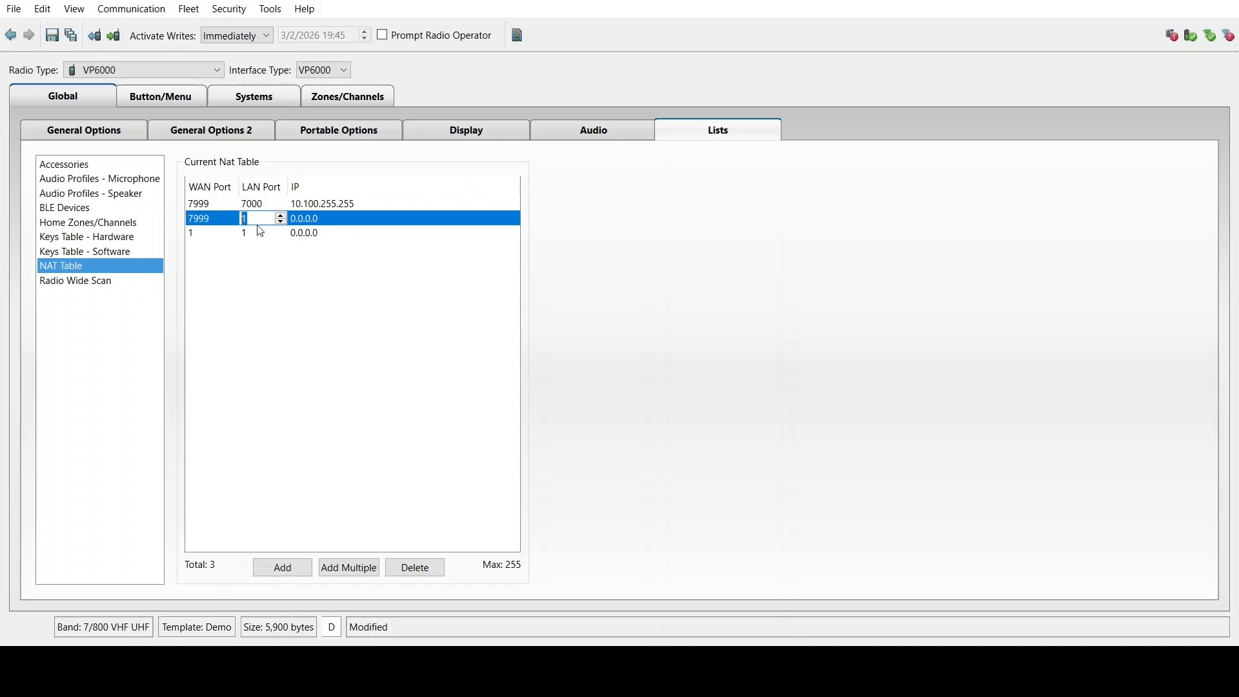
type("7001")
left_click(332, 223)
type("10.1")
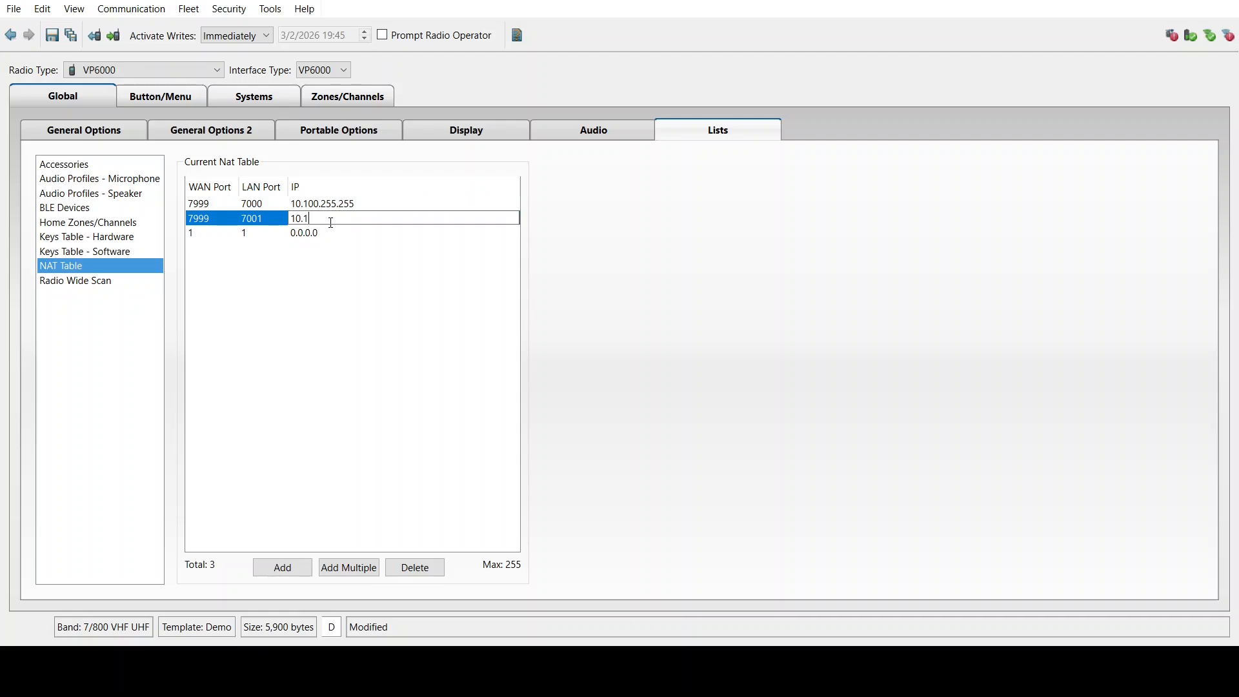
type("00.255.255")
Fill in the third NAT entry with WAN port 7999, LAN port 7002 and IP 10.100.255.255.
left_click(208, 237)
type("7999")
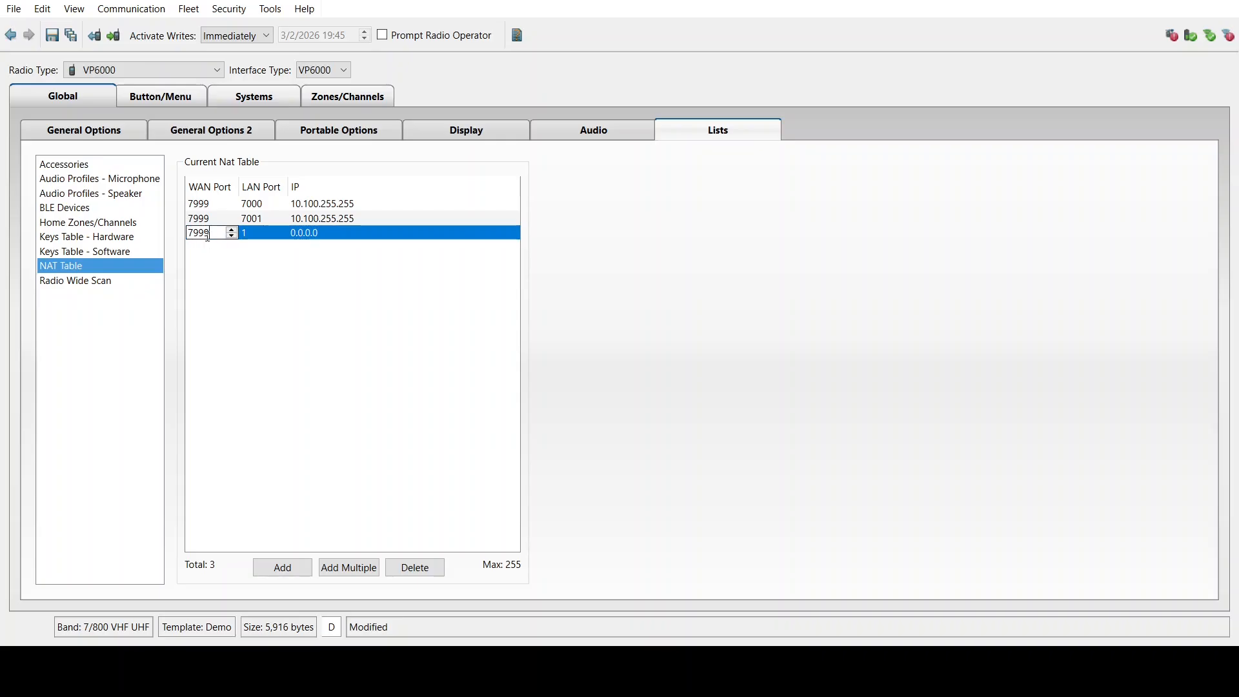
left_click(268, 234)
type("700")
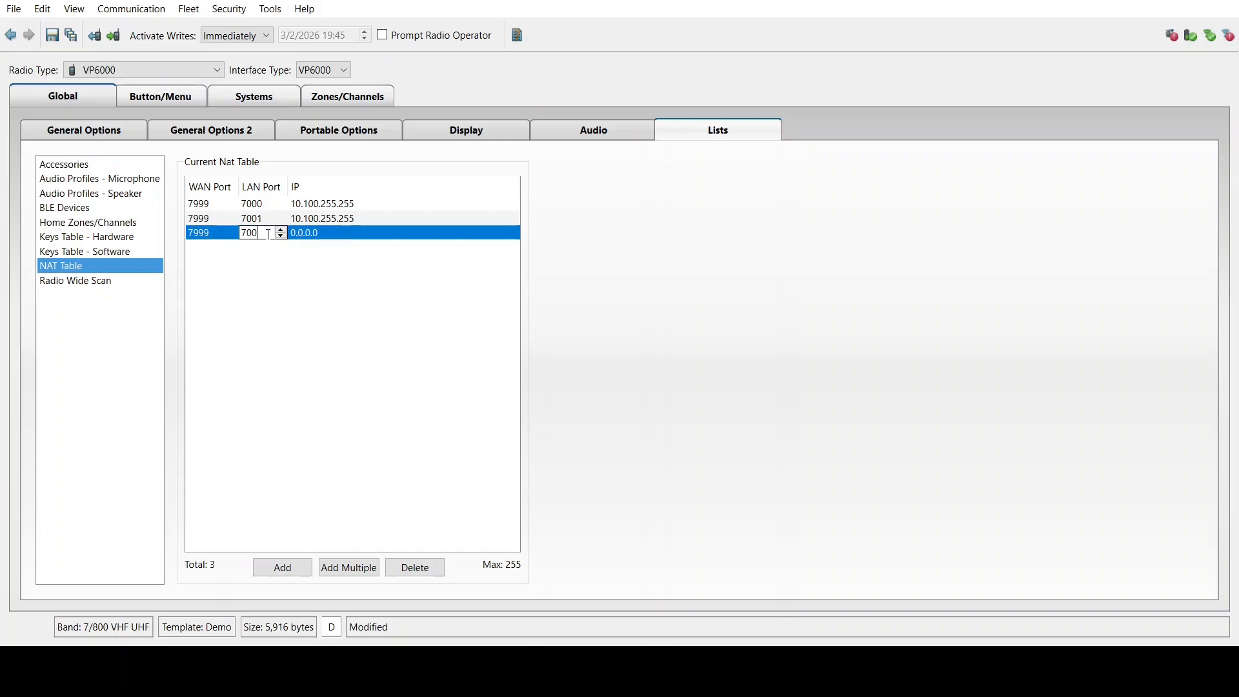
type("2")
left_click(329, 234)
type("1")
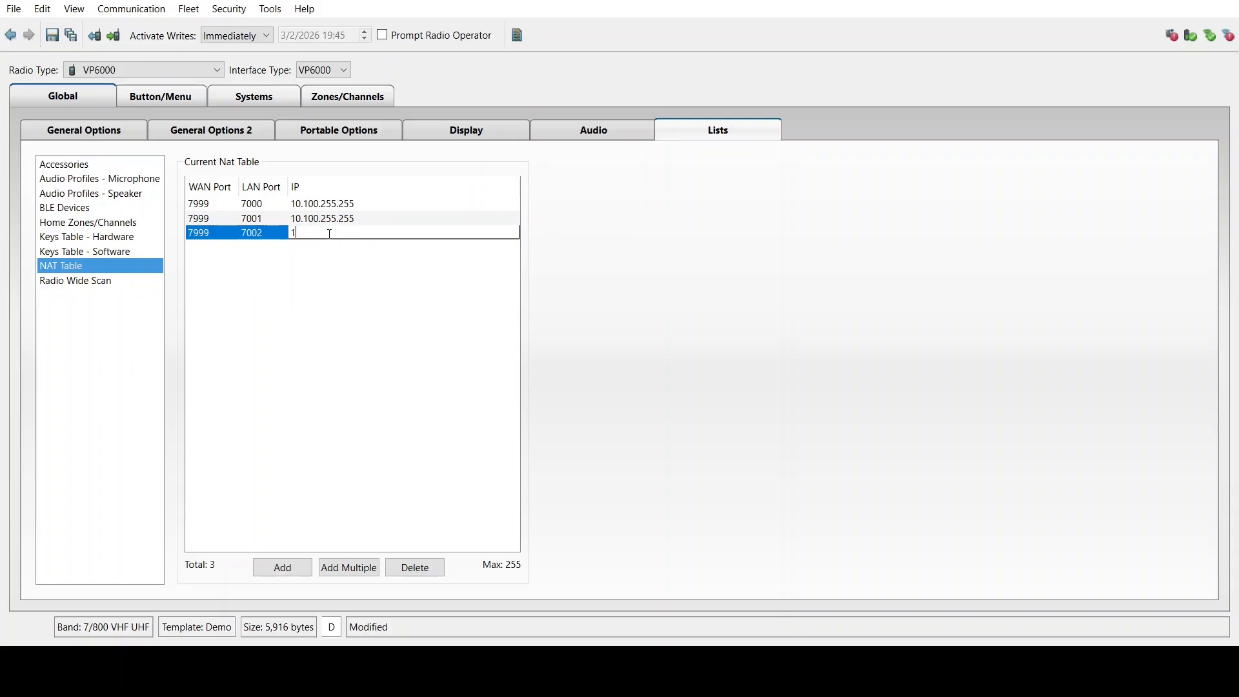
type("0.100.255.255")
left_click(393, 330)
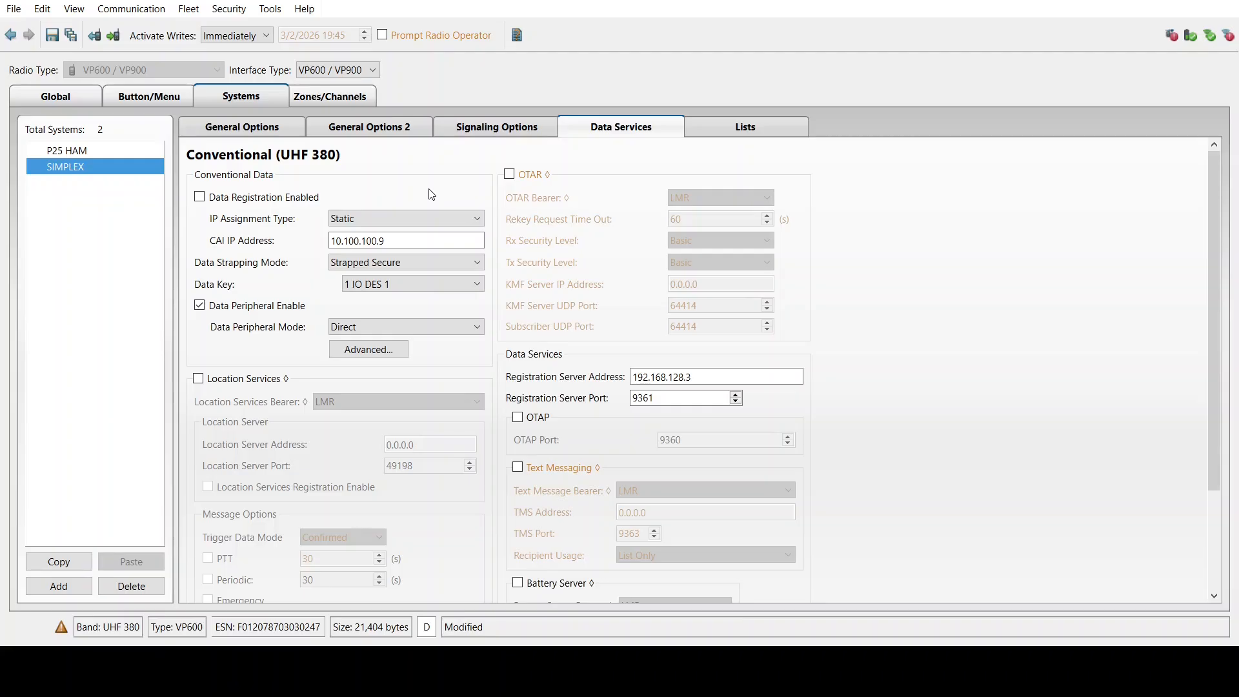
Examine the CAI IP address in the SIMPLEX system's conventional data settings on the VP600 / VP900 radio.
double_click(398, 240)
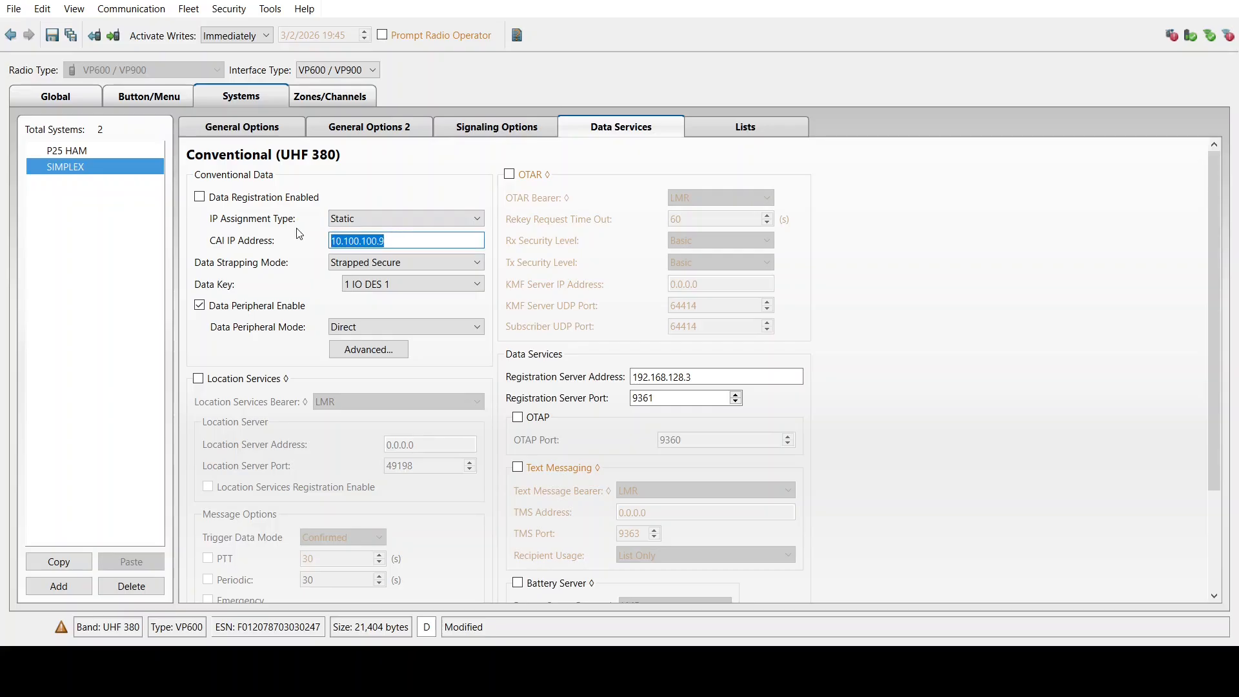
left_click(382, 241)
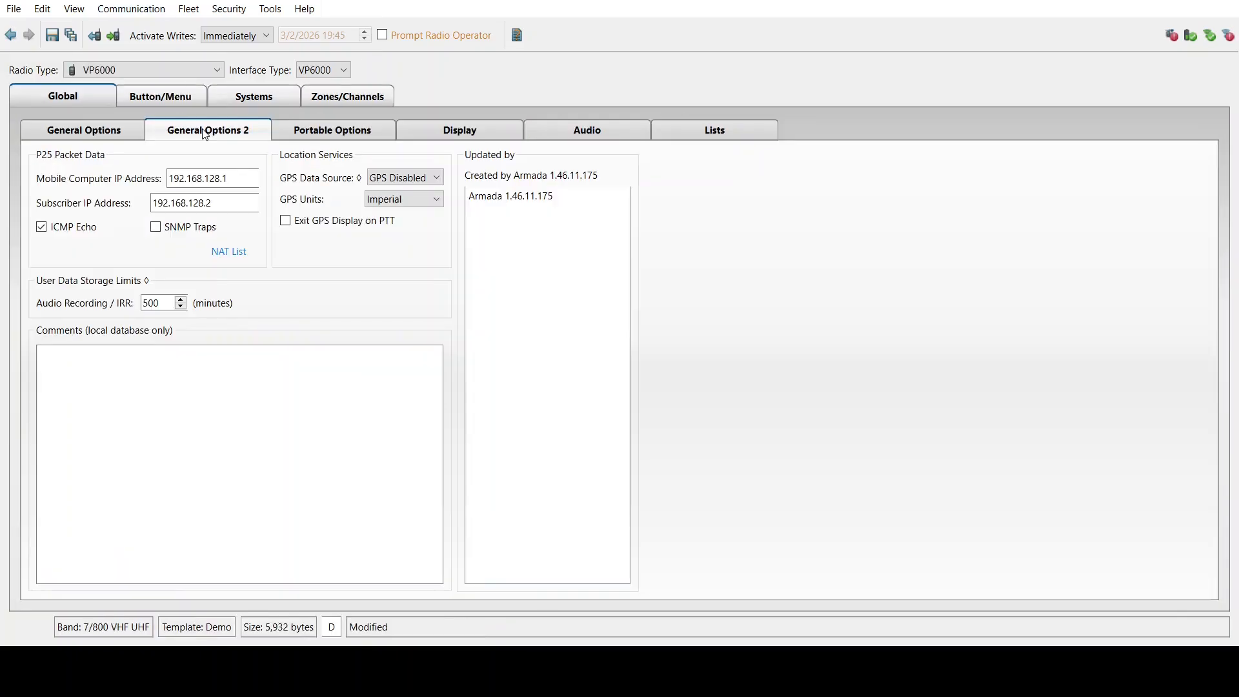
In the VP6000's System A data services, set the IP assignment type to Static and enable the data peripheral.
left_click(242, 102)
left_click(82, 153)
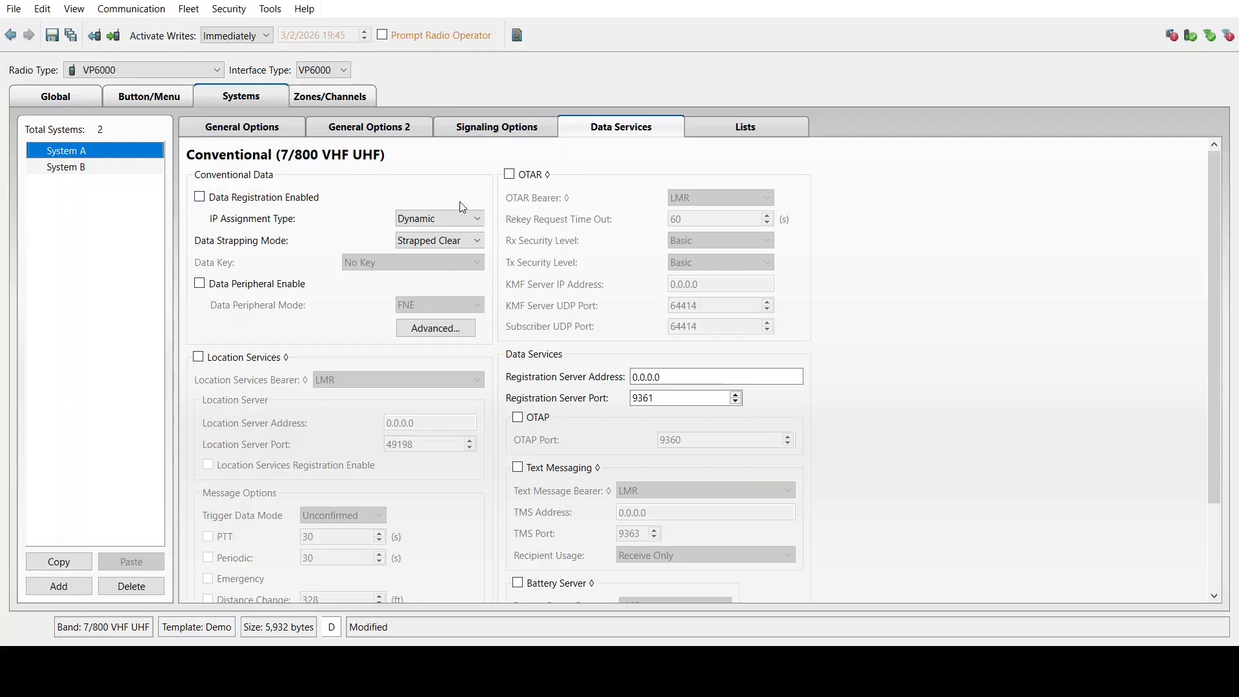
left_click(467, 220)
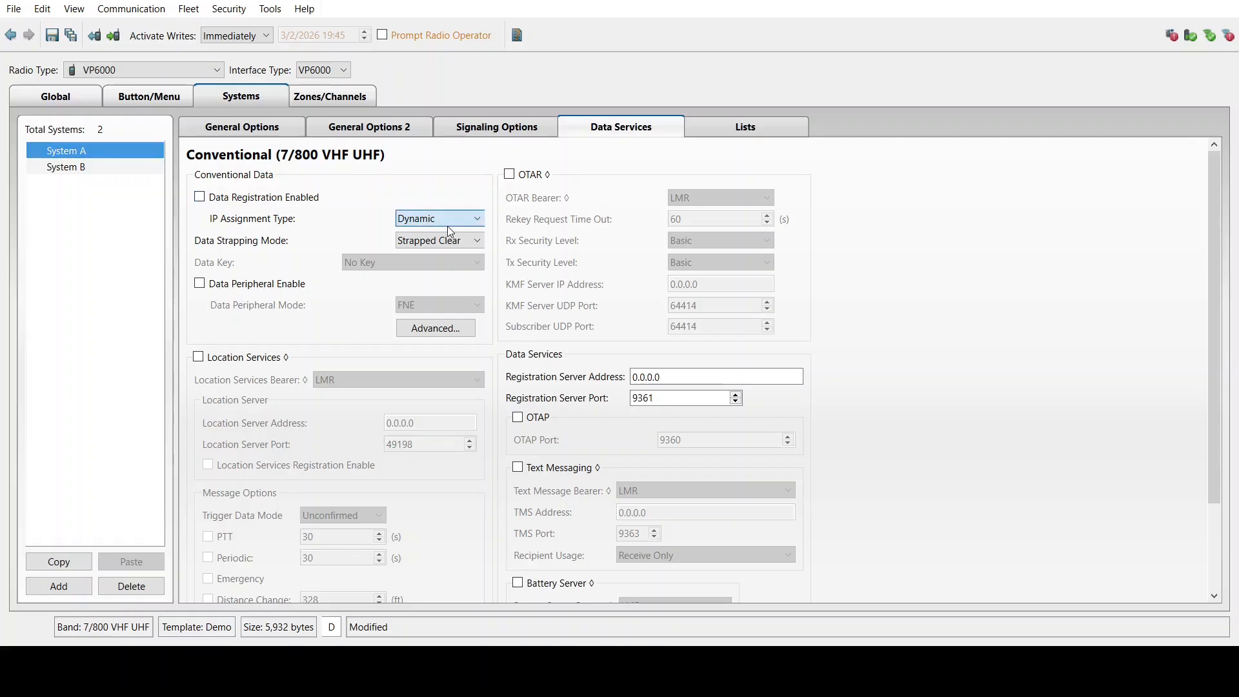
left_click(446, 236)
left_click(201, 288)
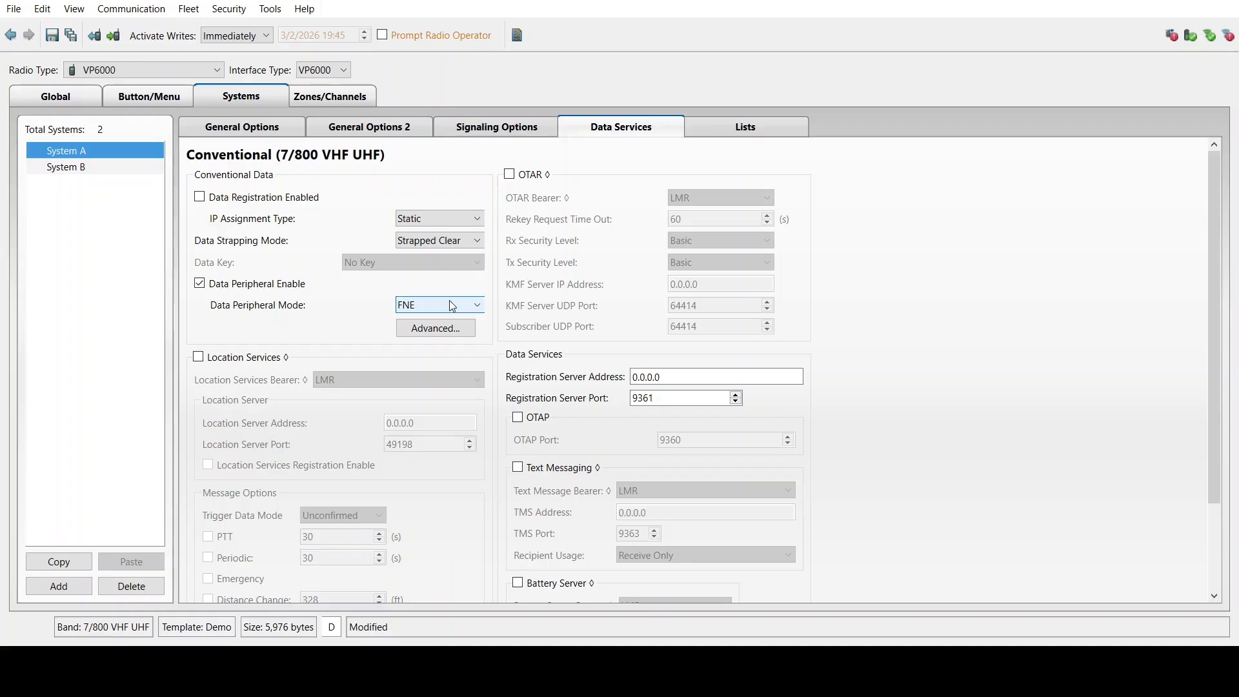
Try Direct as System A's data peripheral mode and settle on Repeated.
left_click(415, 340)
key("Down")
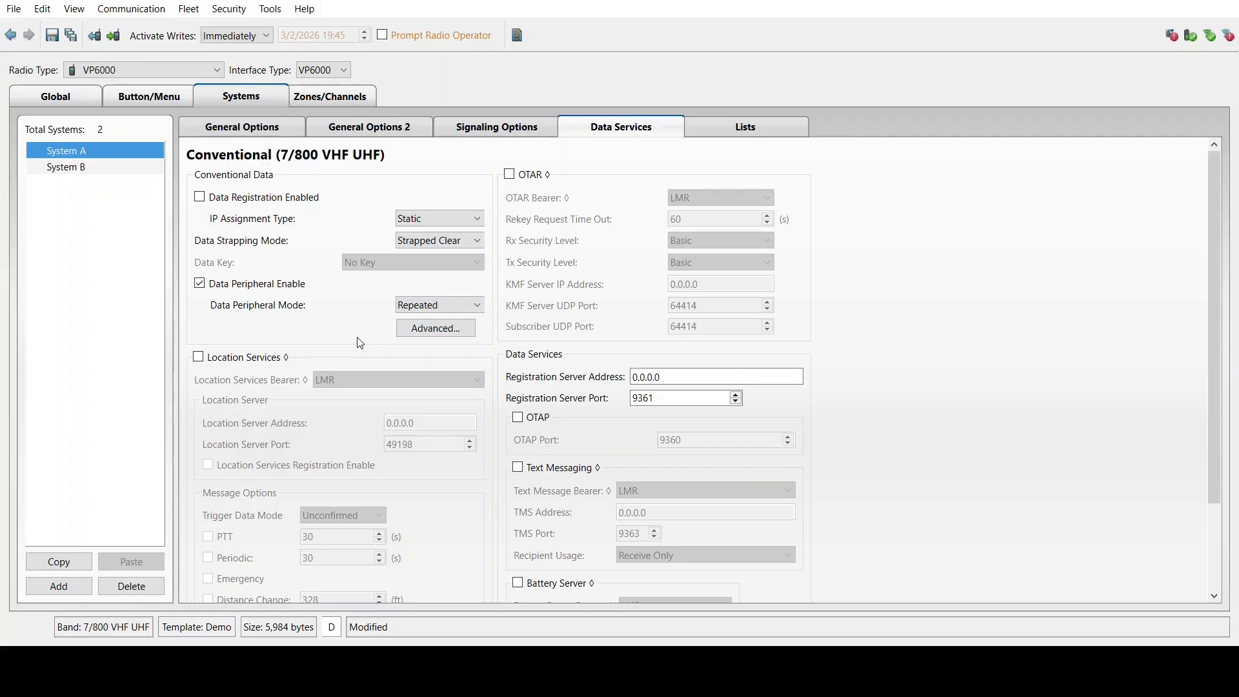
scroll(456, 310, "up", 1)
left_click(481, 309)
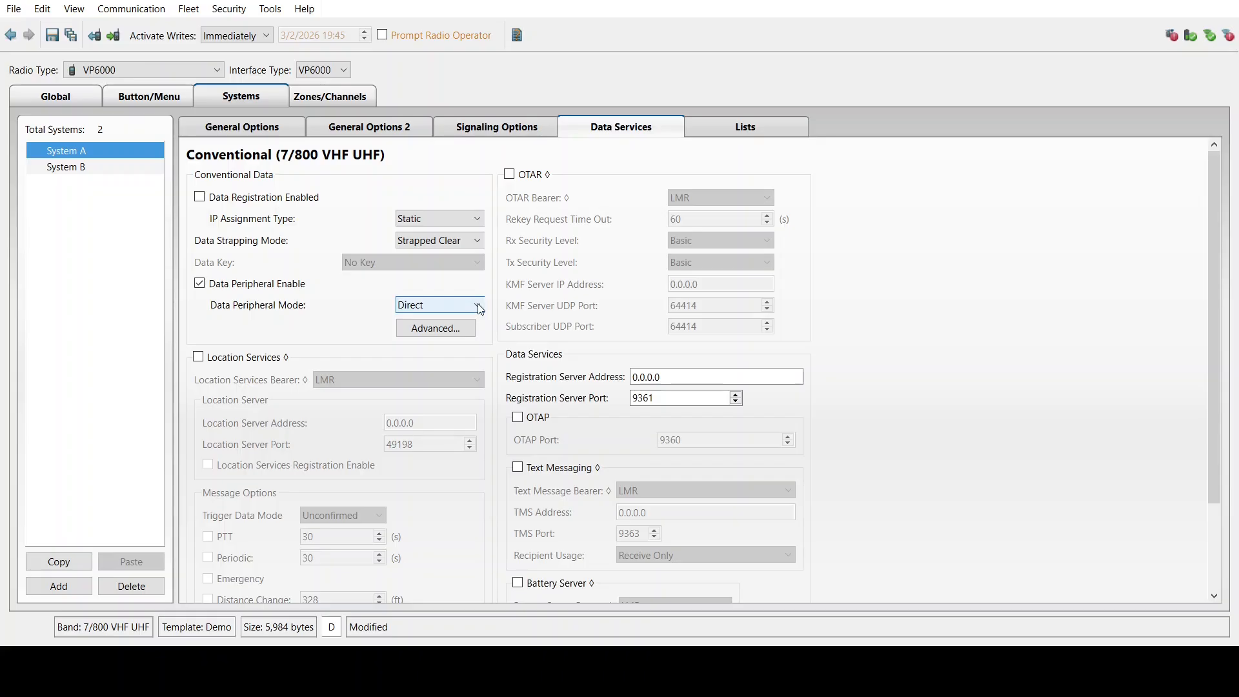
left_click(424, 354)
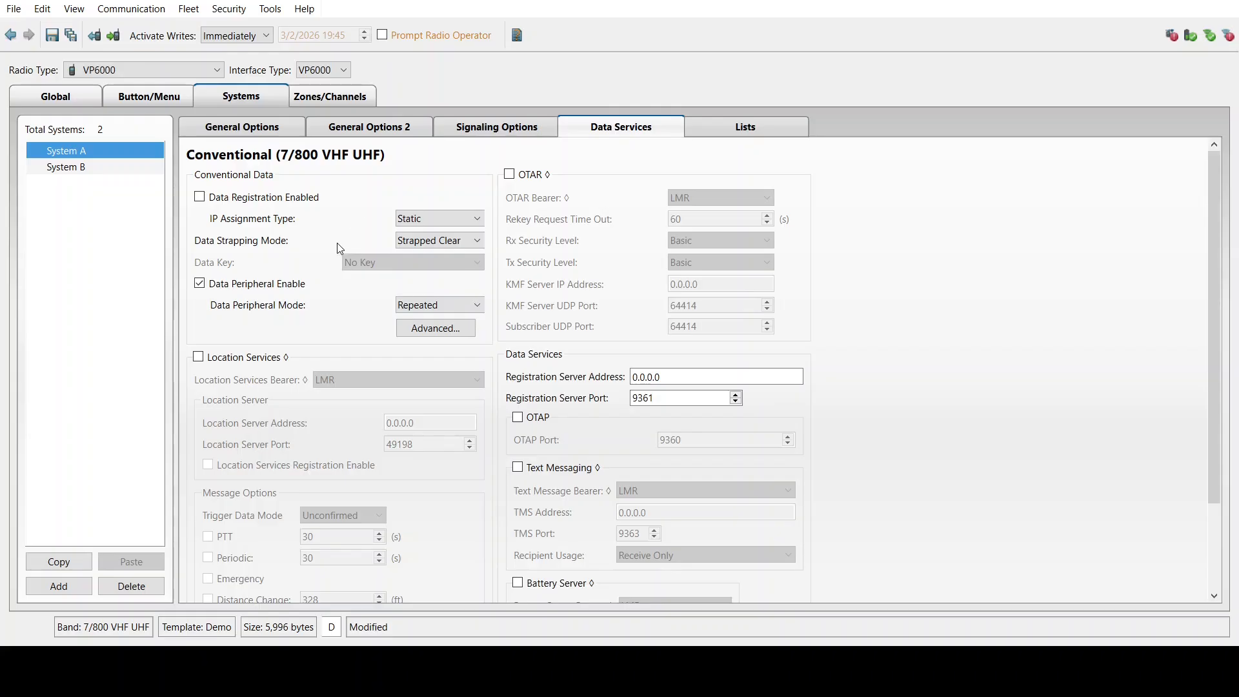
Add a P25 Packet Data accessory to the radio's global accessories list.
left_click(49, 96)
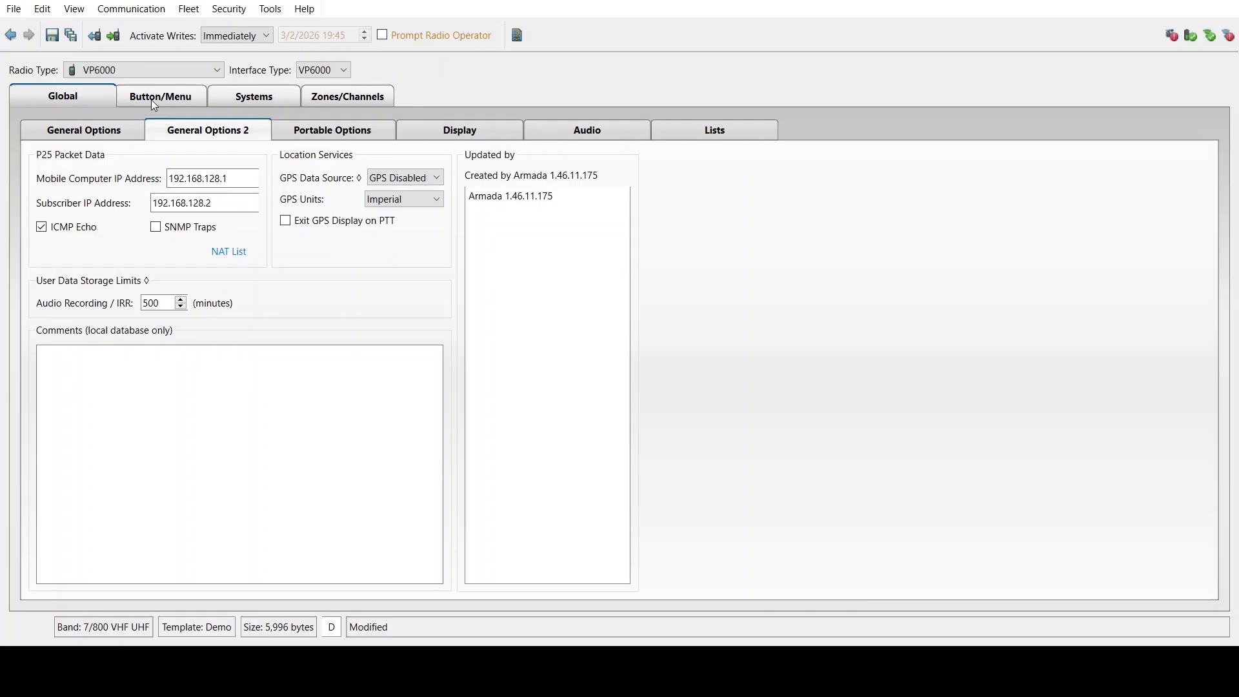
left_click(757, 133)
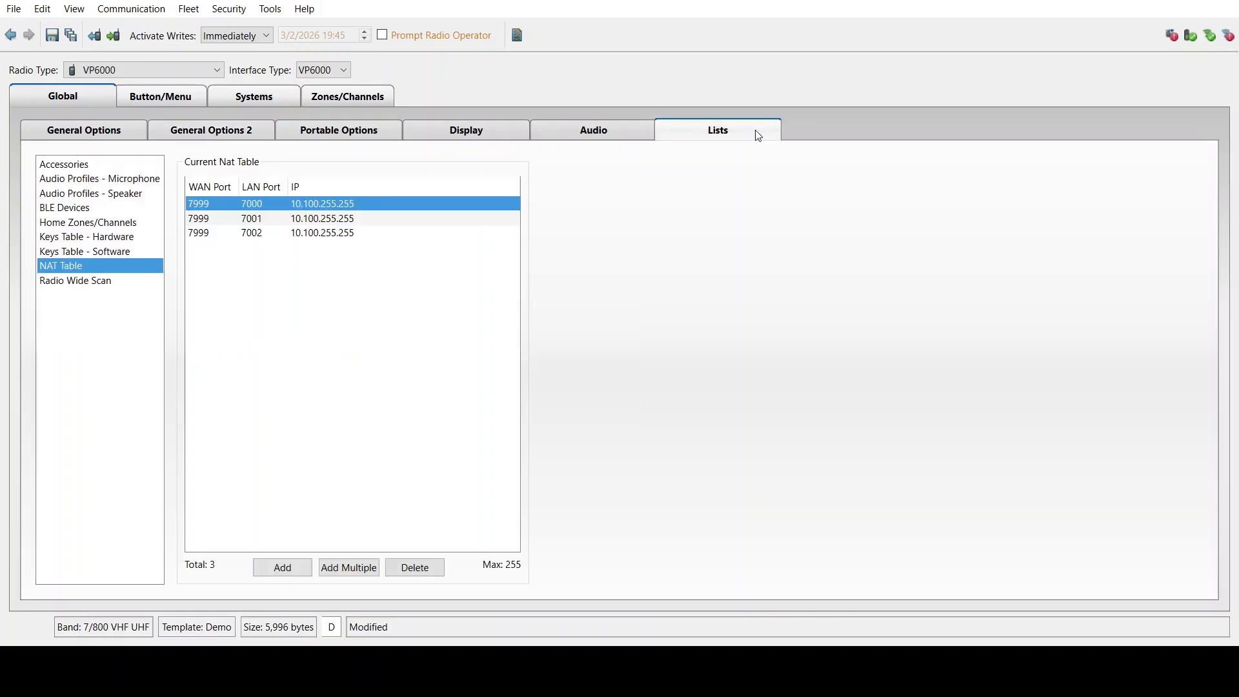
left_click(82, 165)
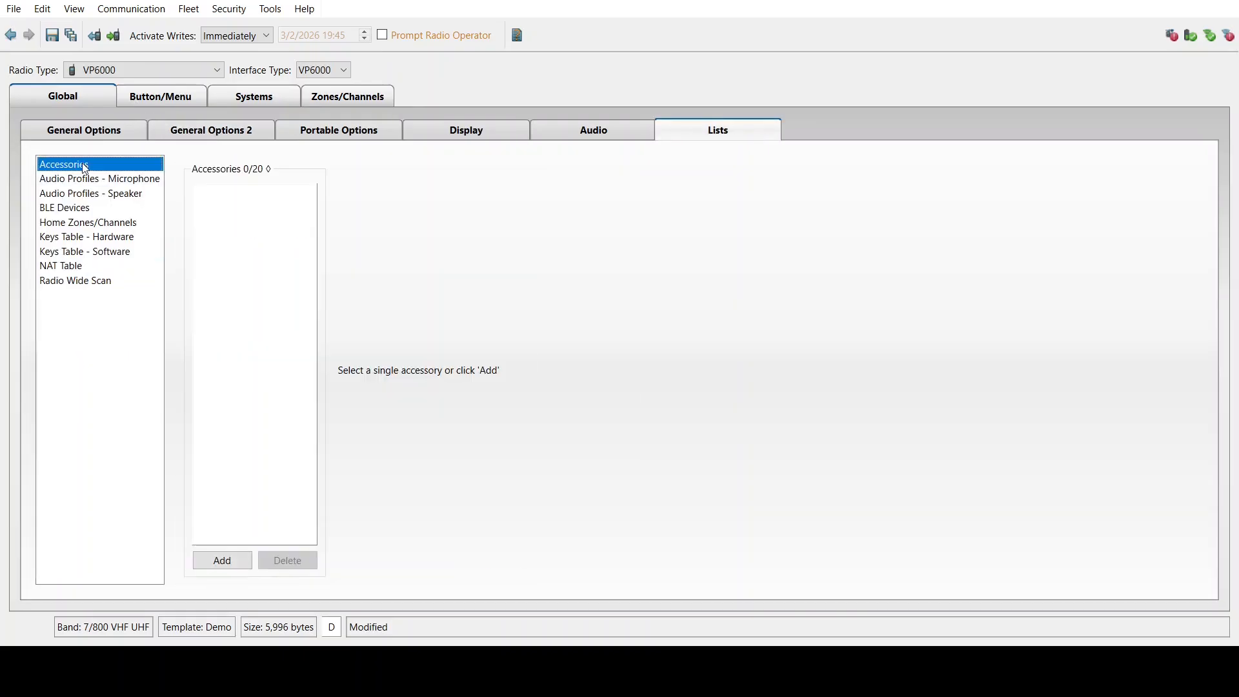
left_click(219, 562)
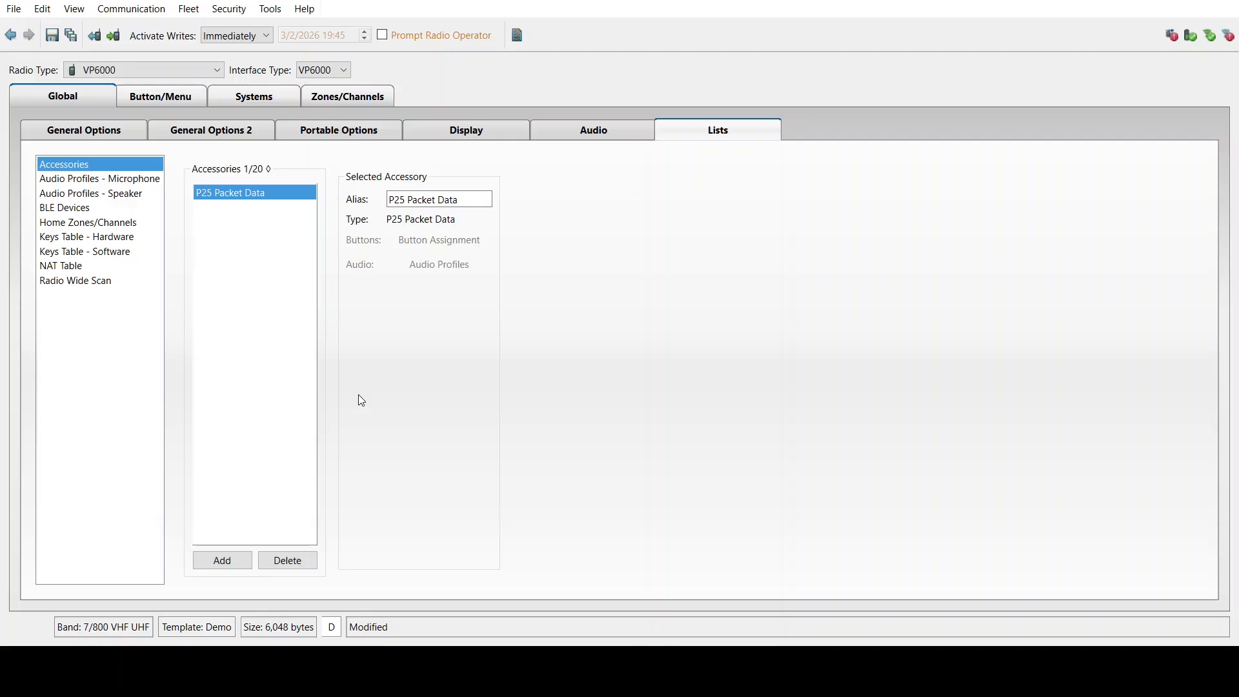
Set the side port baud rate to 9600 in the portable options.
left_click(319, 133)
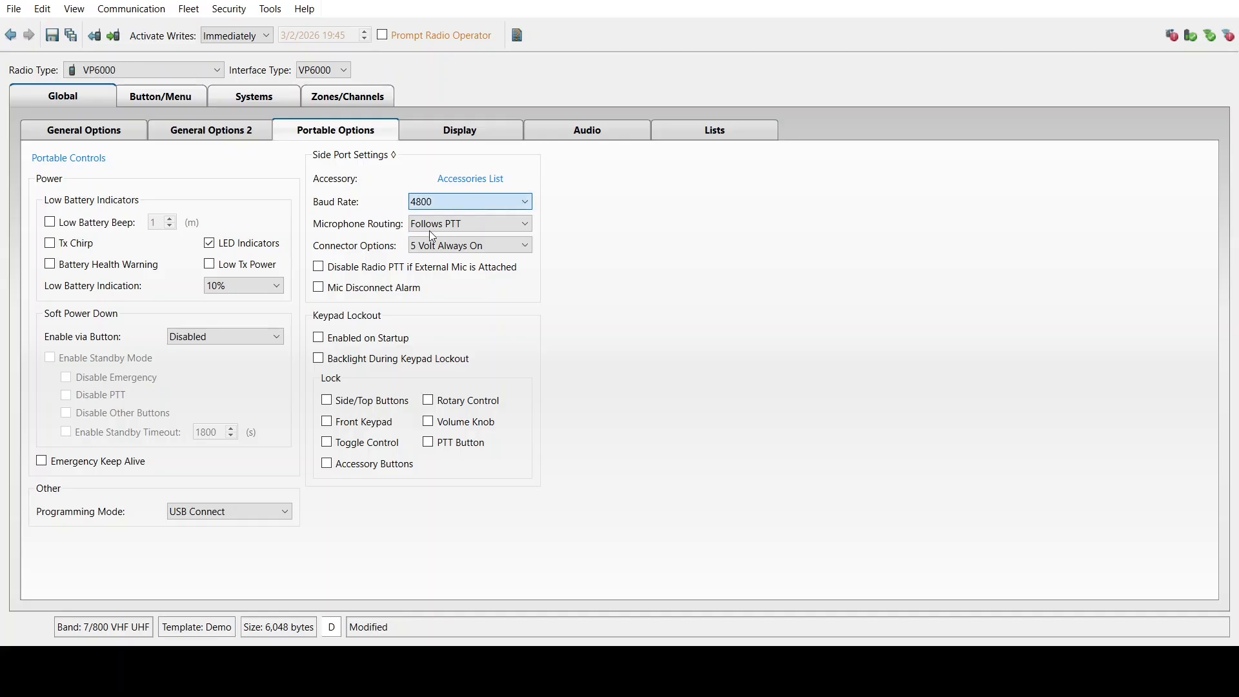
key("Down")
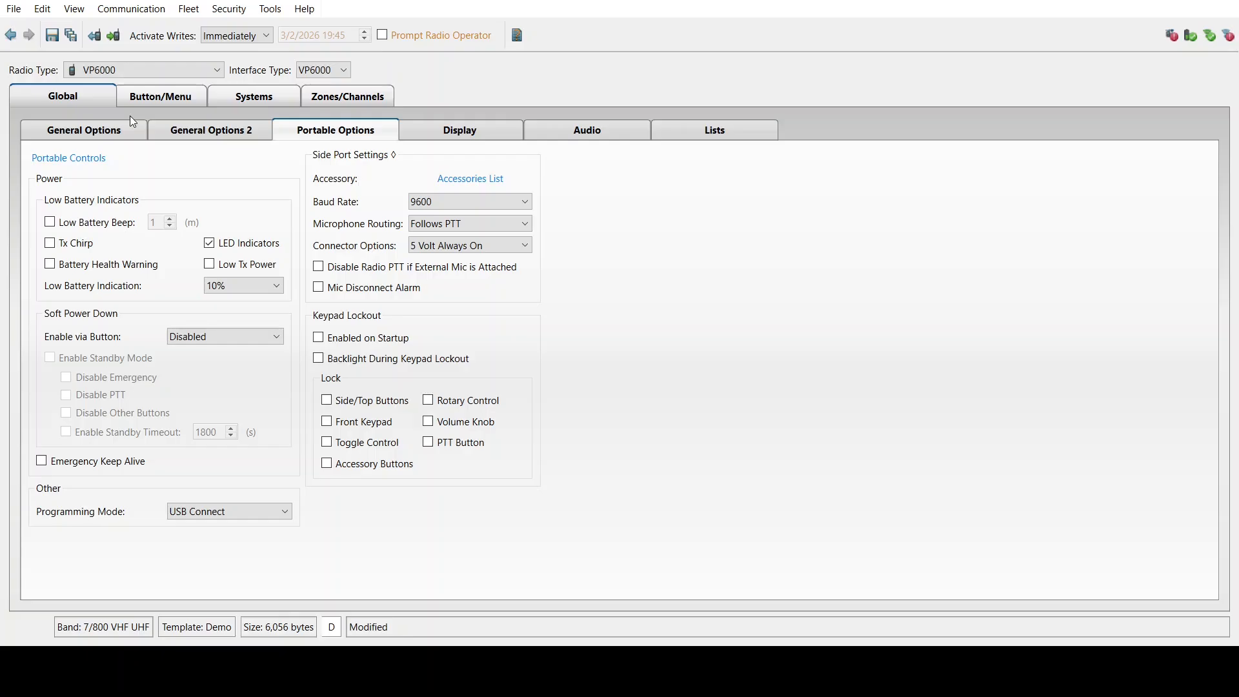
Assign the P25 Packet Data and Accessory Select functions to the conventional soft buttons.
left_click(143, 97)
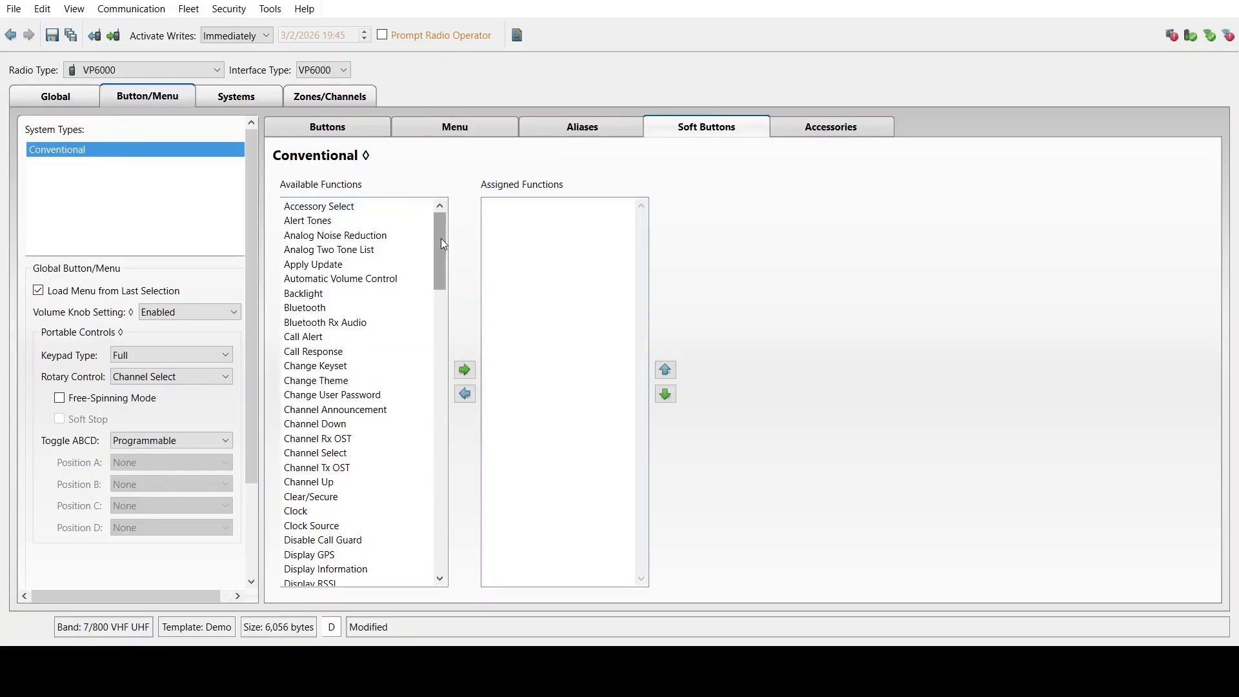
left_click_drag(444, 244, 443, 411)
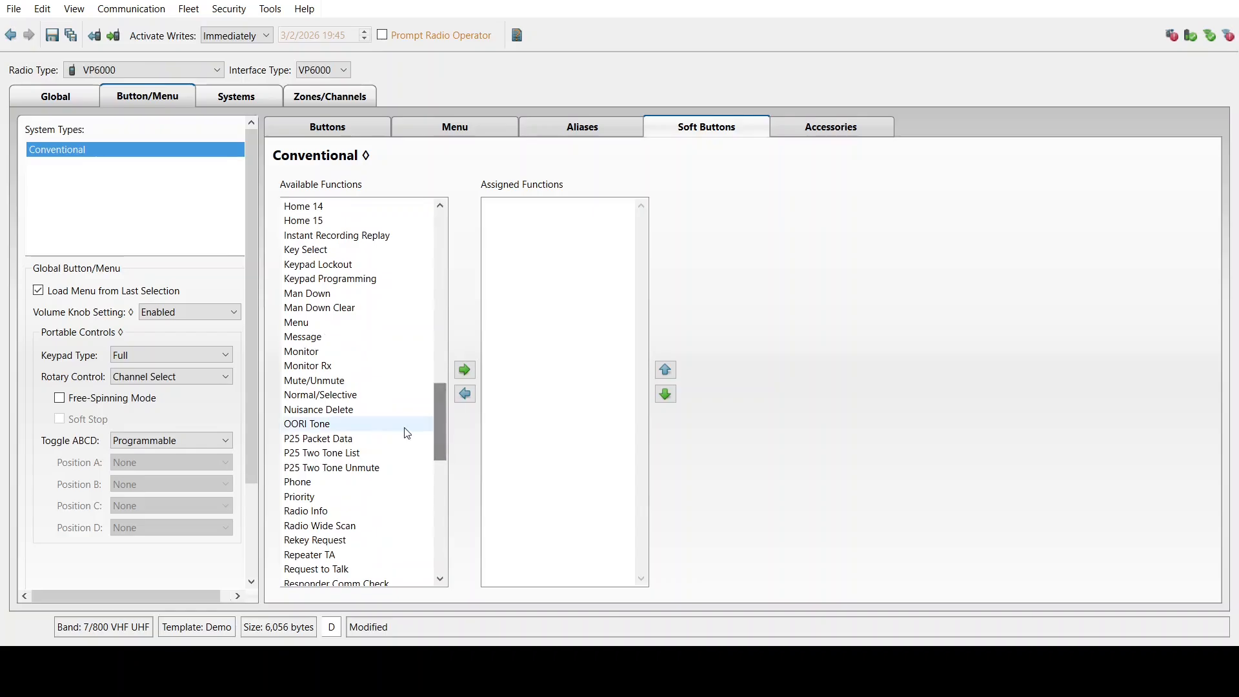
left_click(358, 440)
left_click(463, 372)
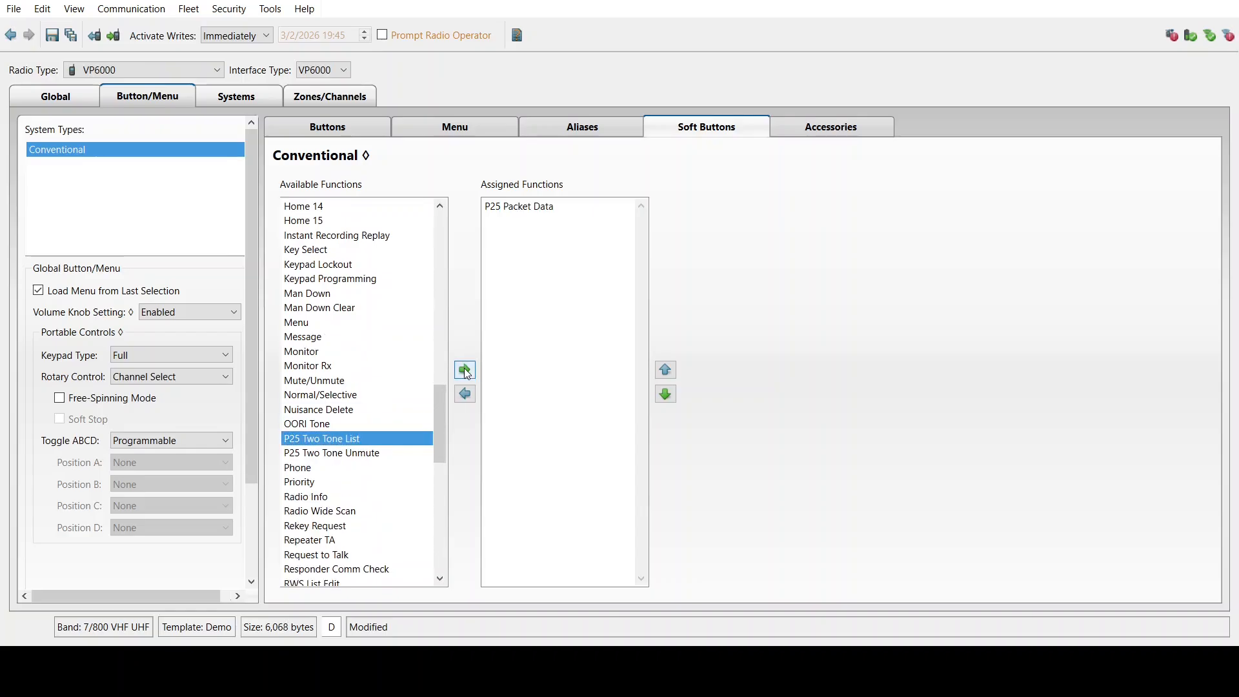
left_click_drag(434, 409, 439, 220)
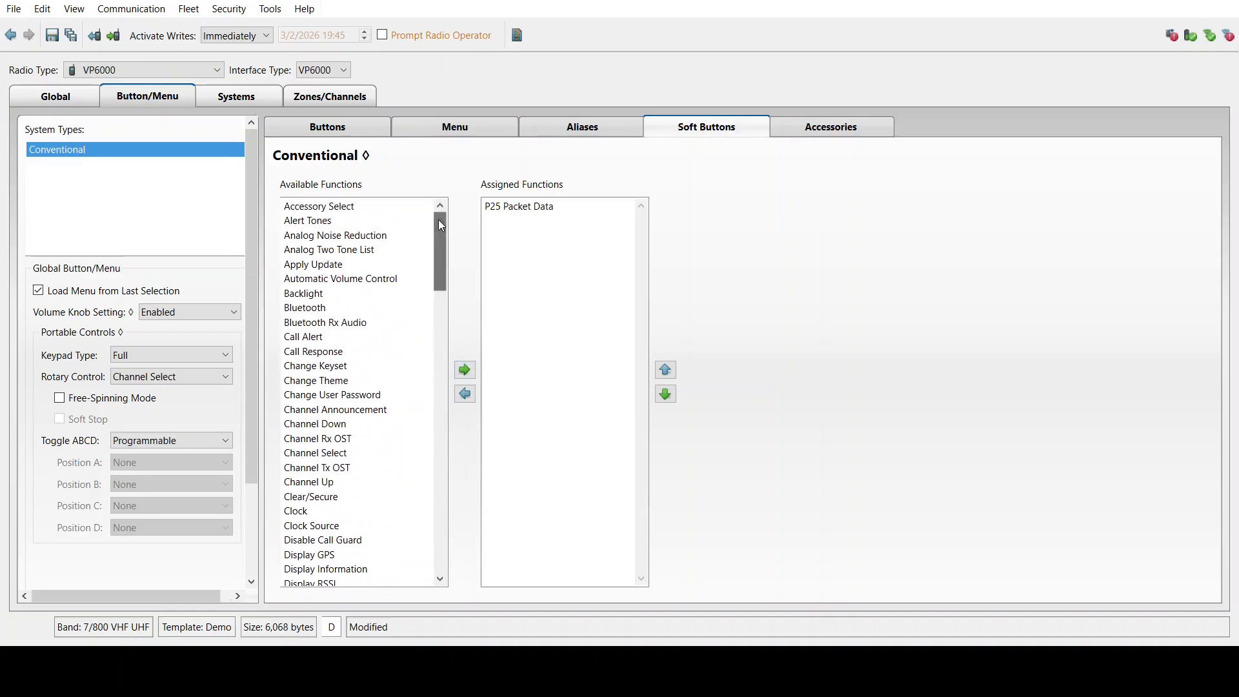
left_click(403, 207)
left_click(465, 370)
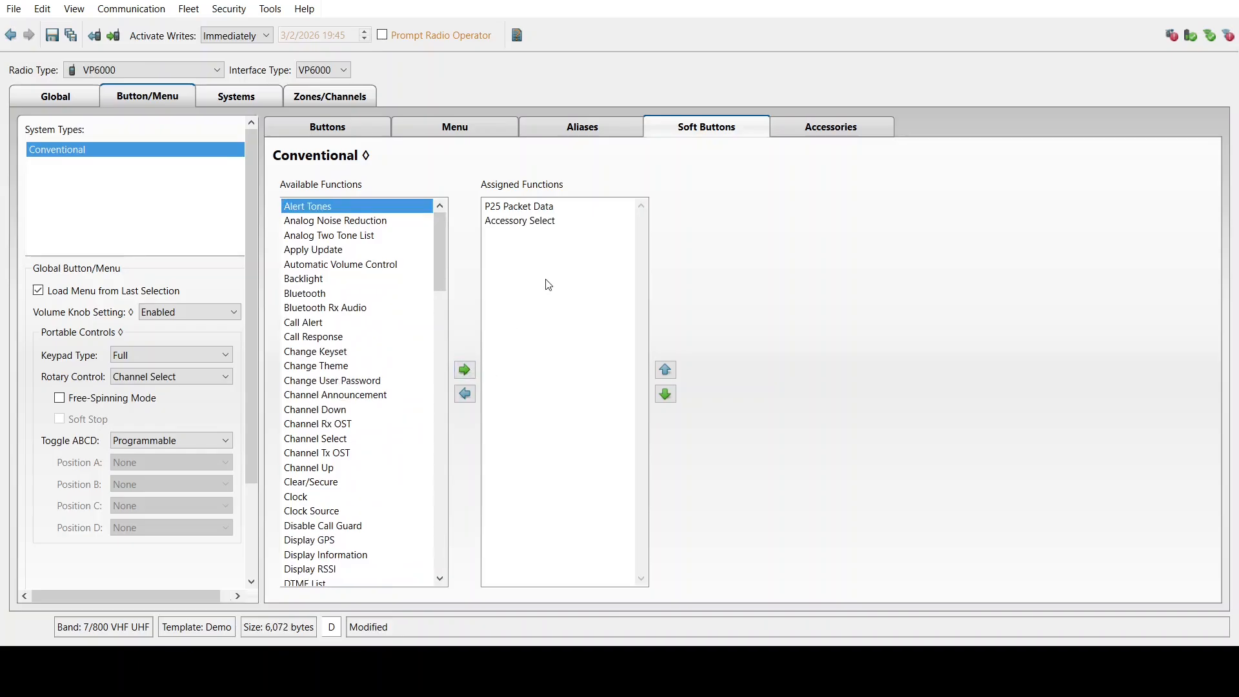